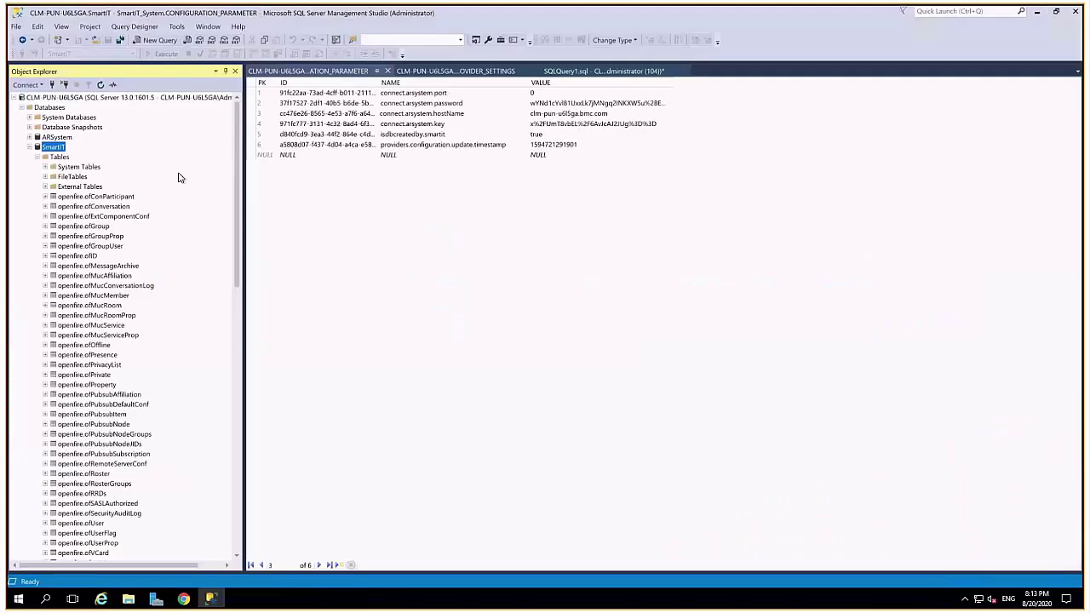
click(238, 389)
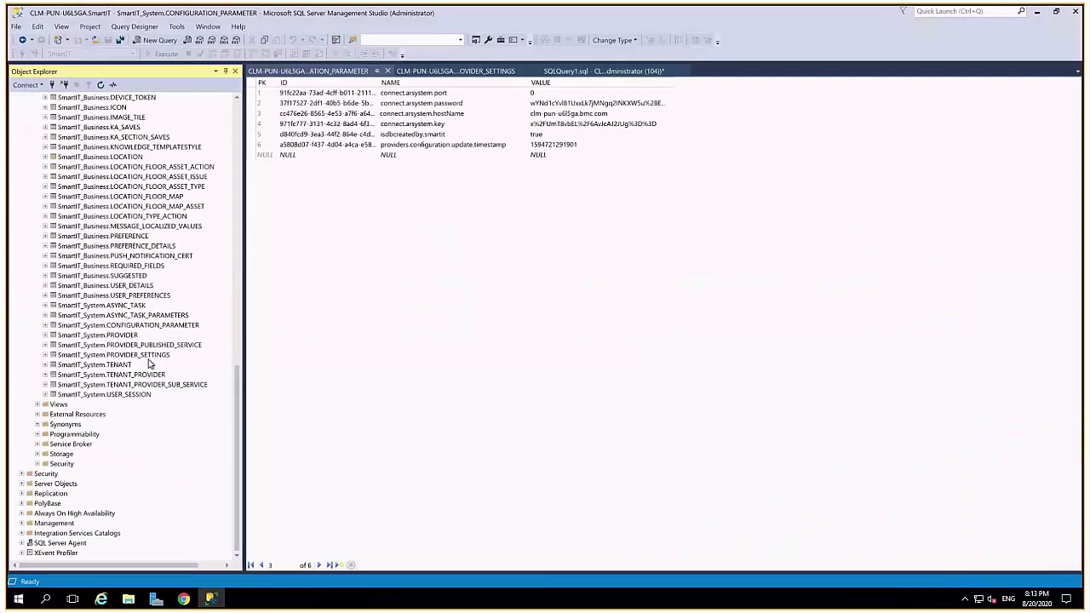
click(120, 326)
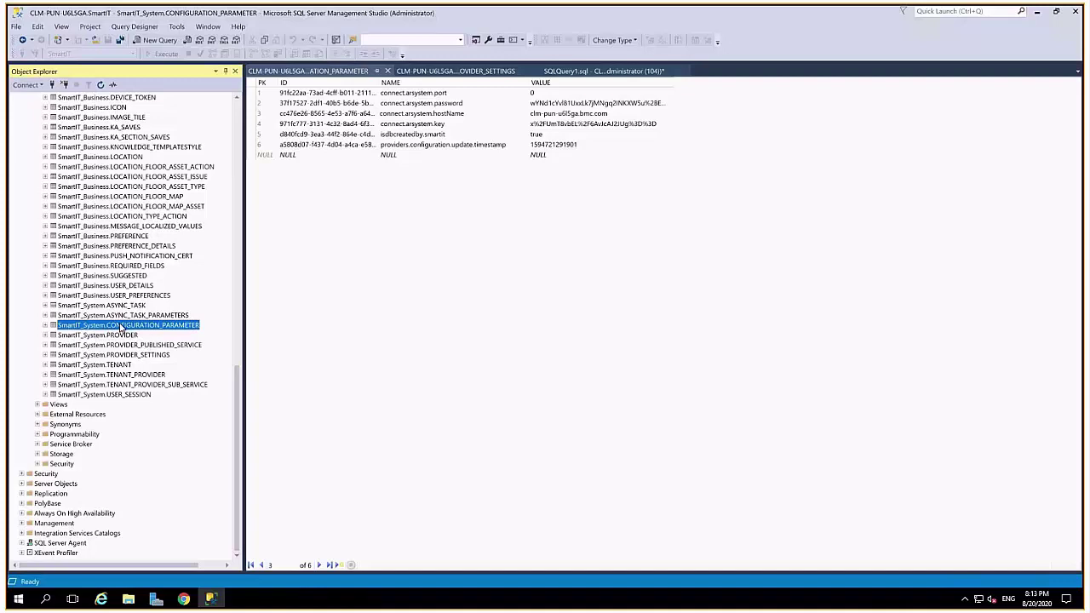
click(122, 356)
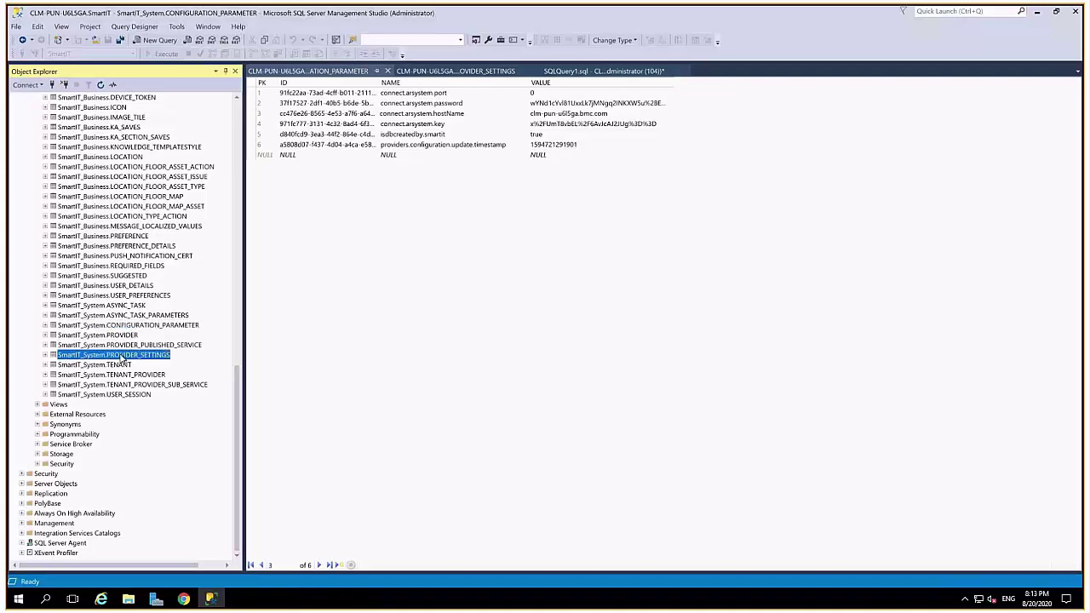
click(128, 326)
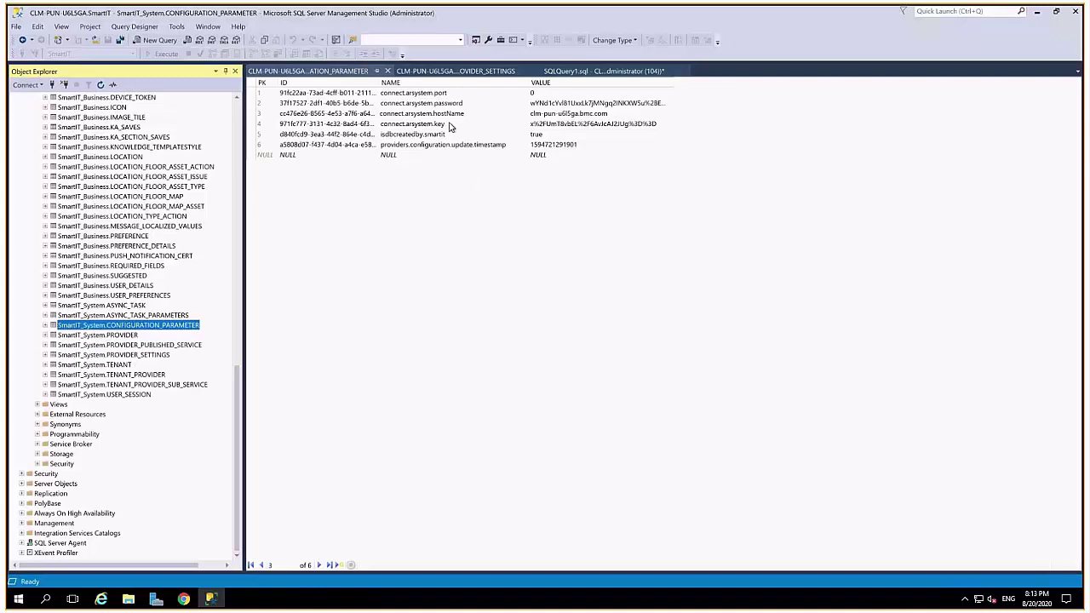
click(449, 123)
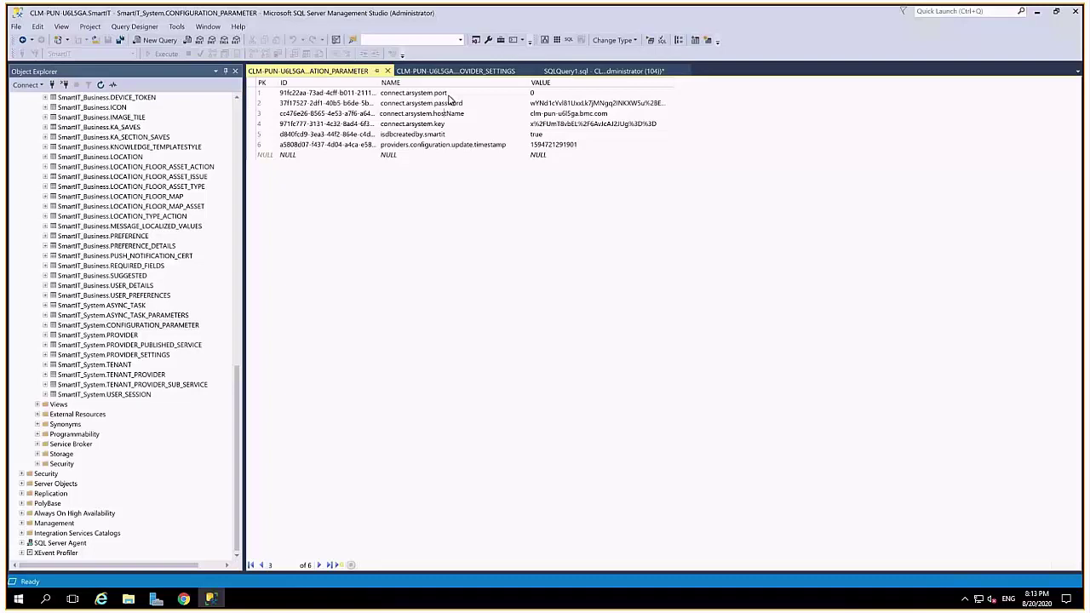
click(143, 357)
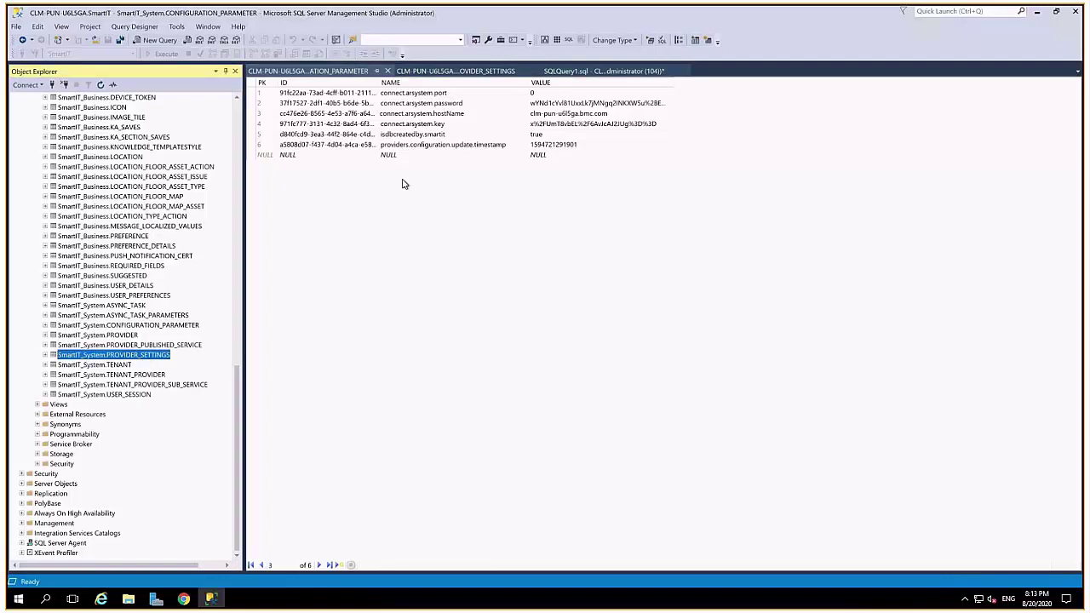
Step: Review the PROVIDER_SETTINGS rows and host LIKE query results, then select the MyIT console address
click(465, 72)
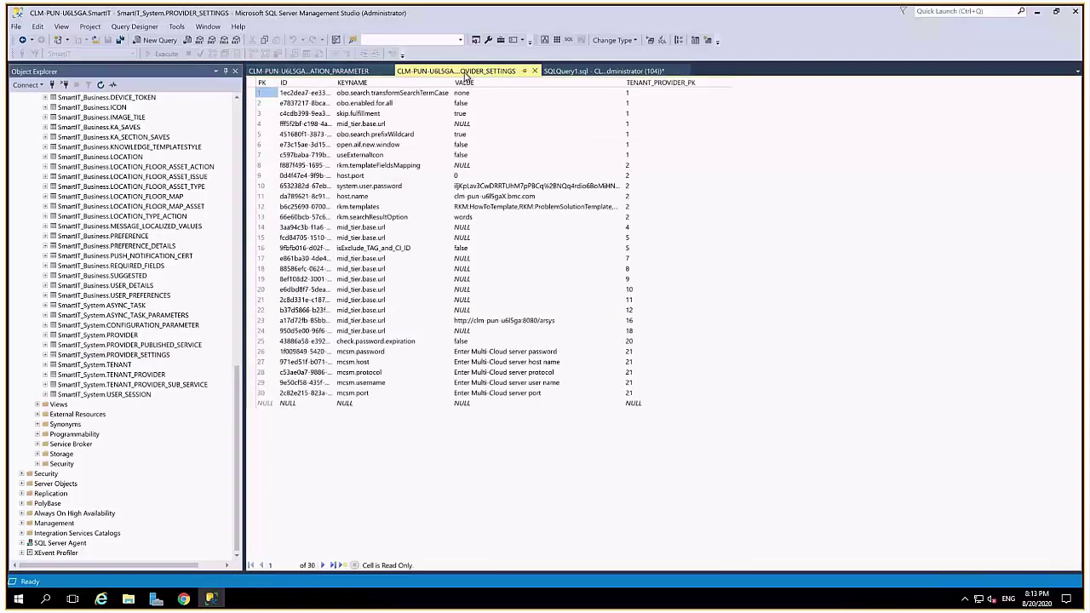
click(584, 72)
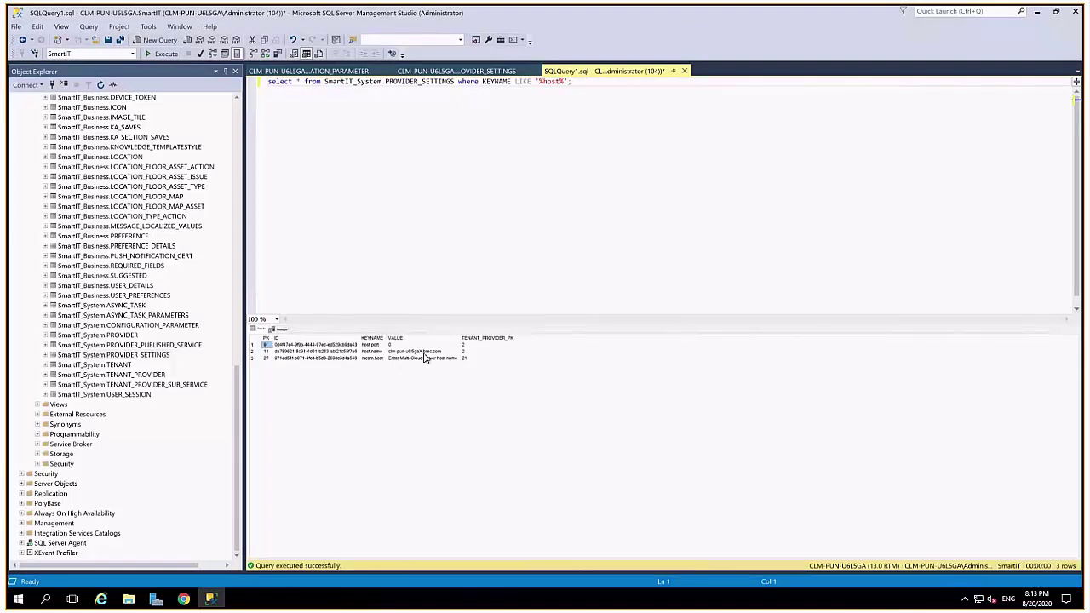
key(alt+Tab)
click(460, 32)
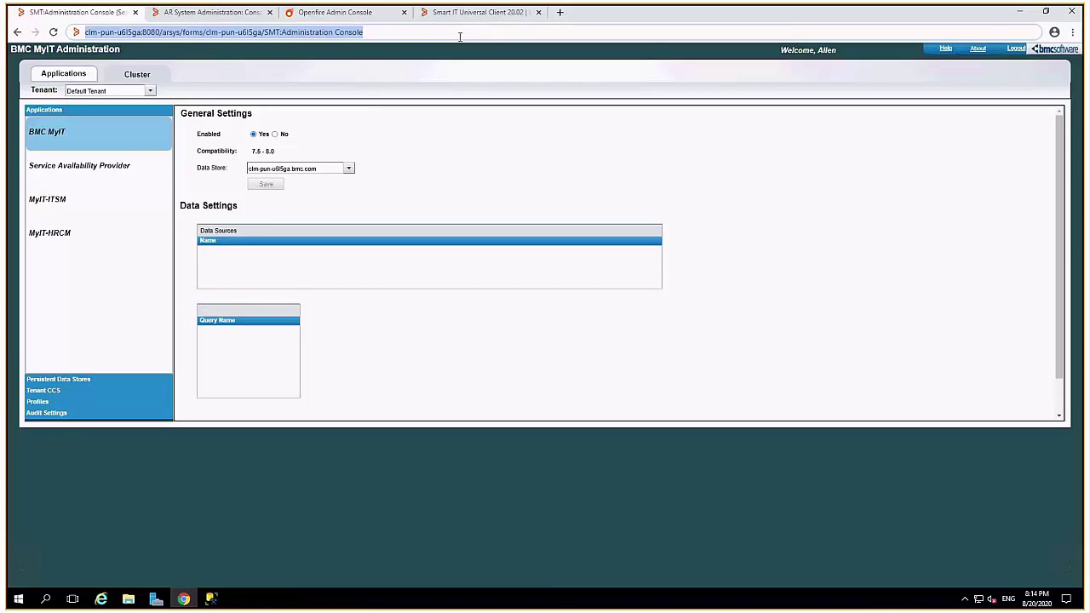
Step: Reload the SMT Administration Console and open its Persistent Data Stores page
key(Return)
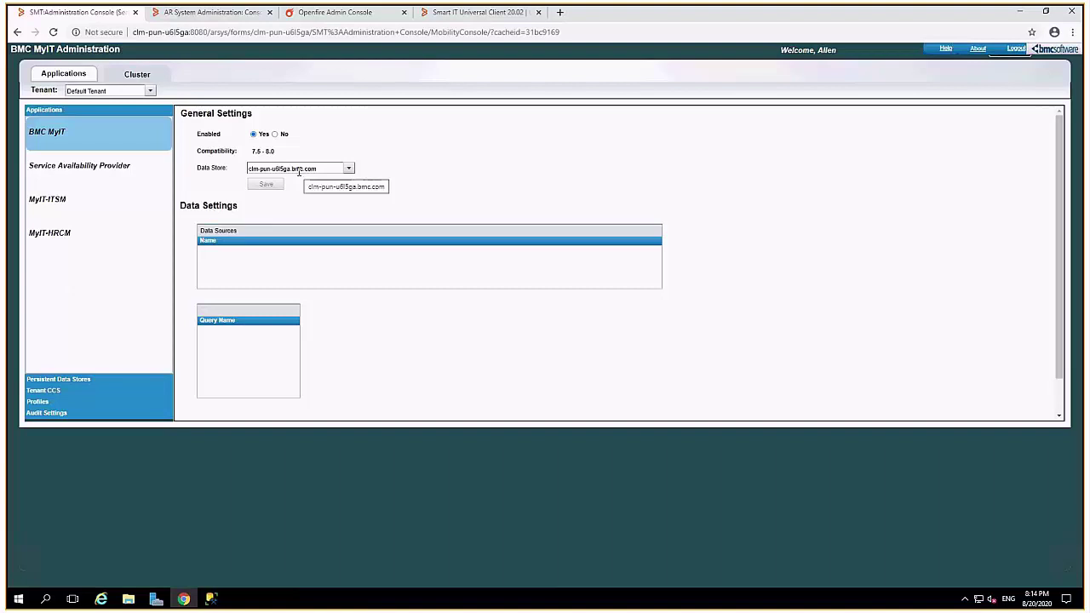
click(83, 383)
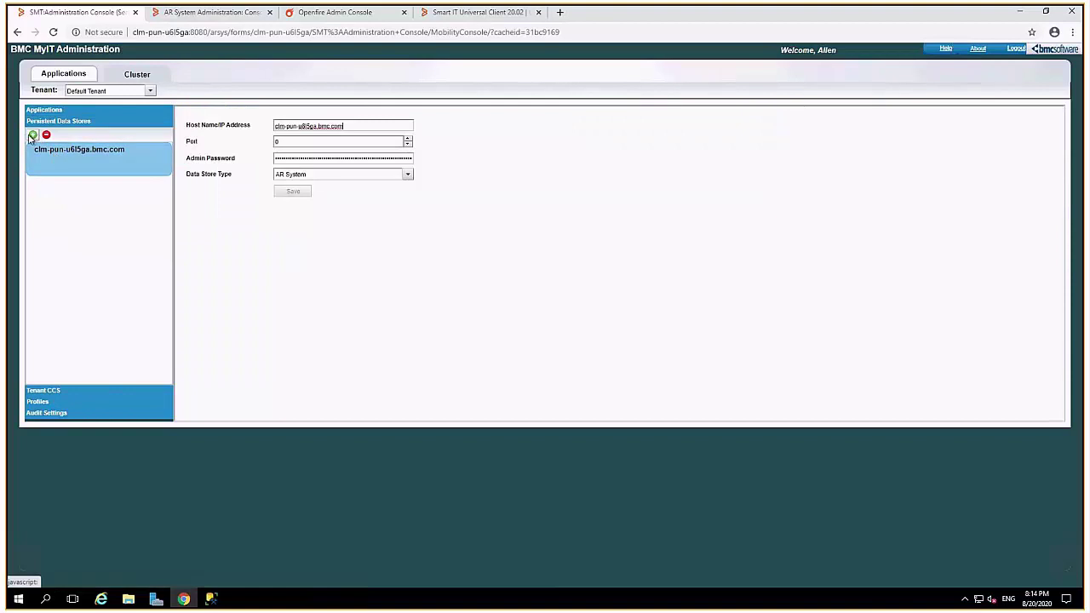
Step: Start a blank new entry after the clm-pun-u6l5ga.bmc.com persistent data store
click(32, 137)
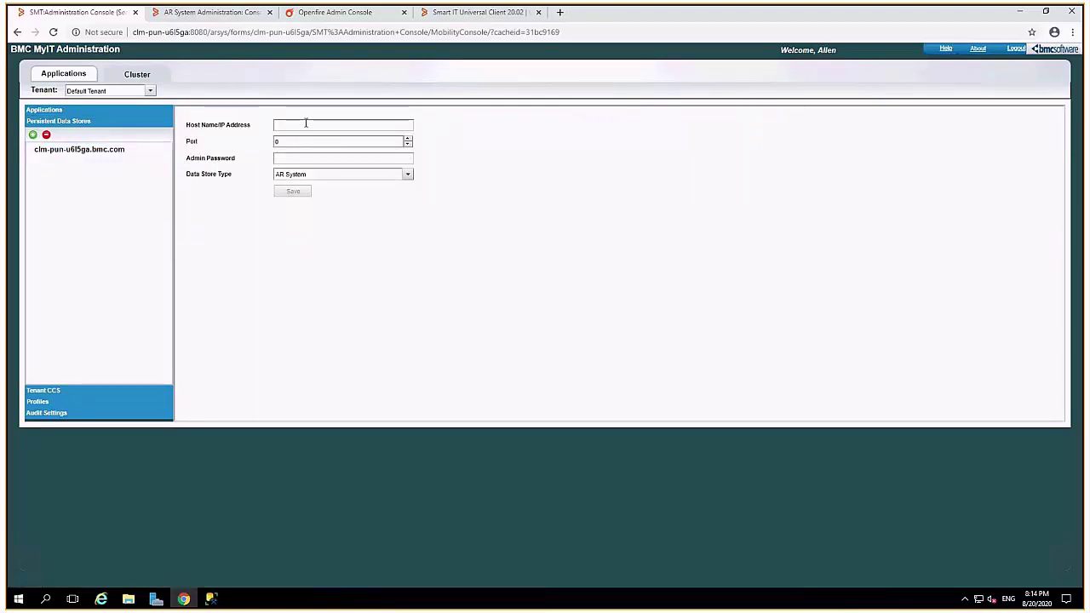
Step: Keep clm-pun-u6l5ga.bmc.com as BMC MyIT's data store, then switch to the AR System console
click(92, 112)
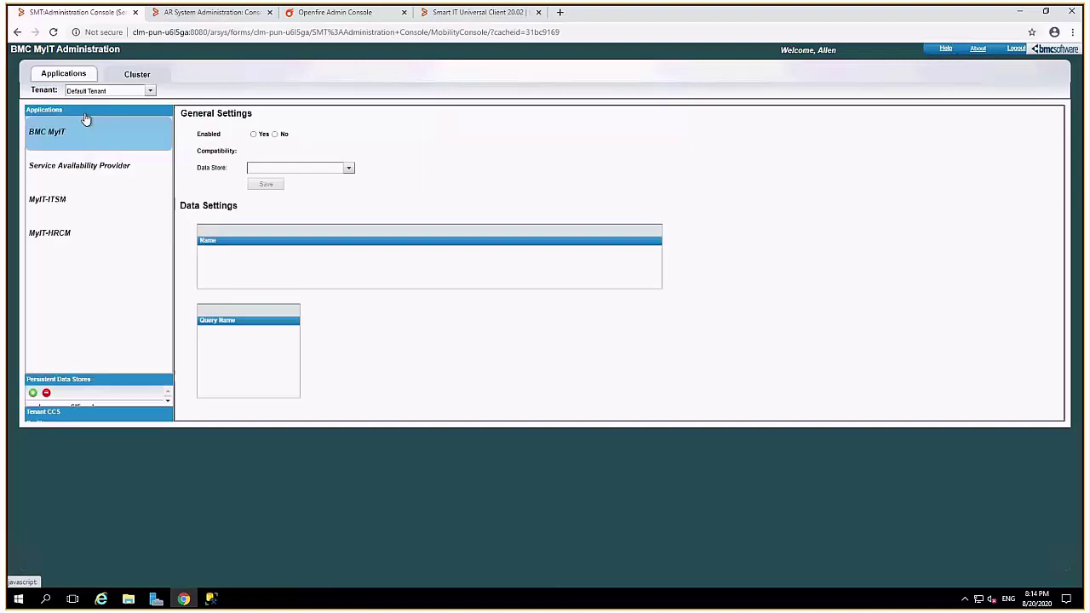
click(348, 172)
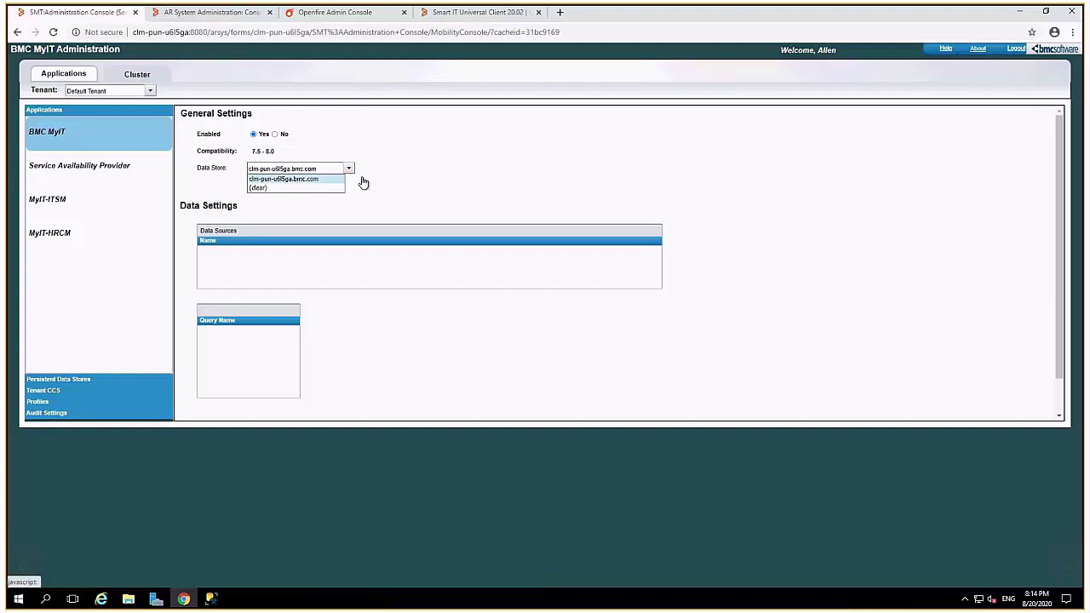
click(331, 180)
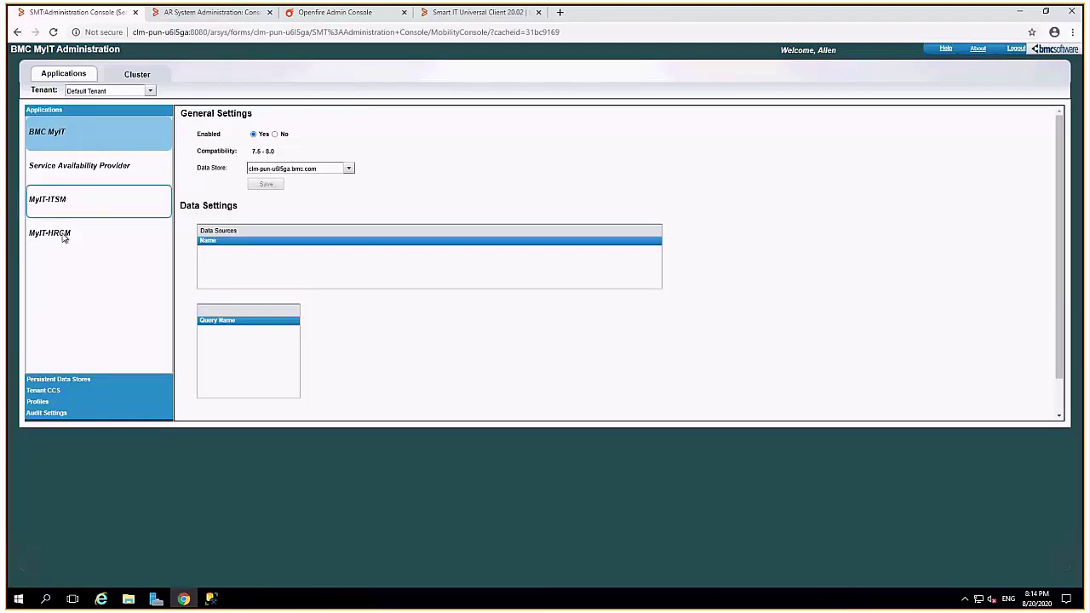
key(ctrl+Tab)
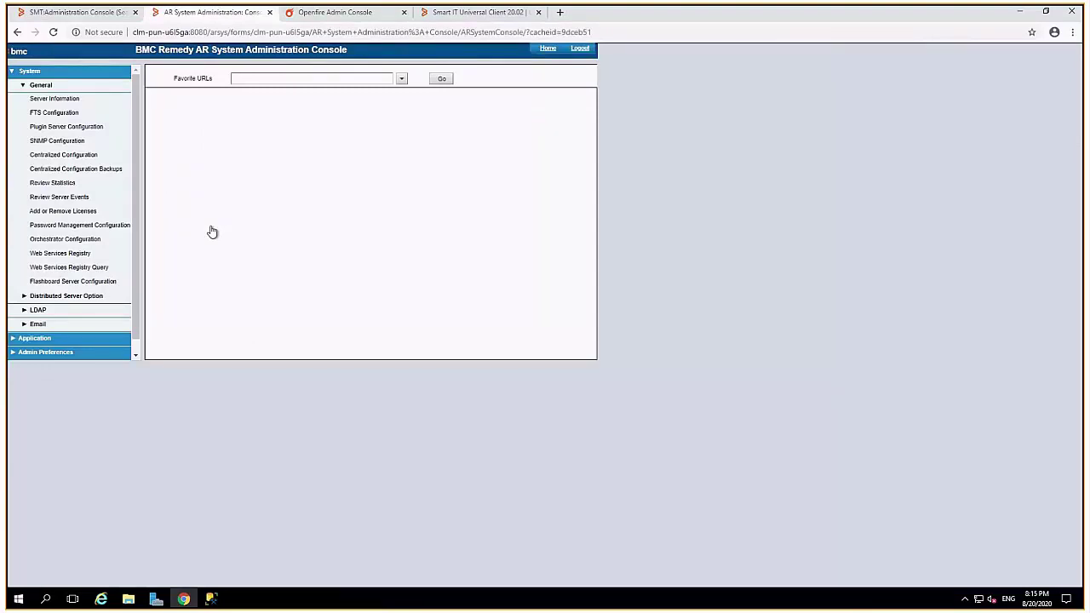
Step: Load the com.bmc.arsys.smartit component in Centralized Configuration to locate its chat settings
click(88, 157)
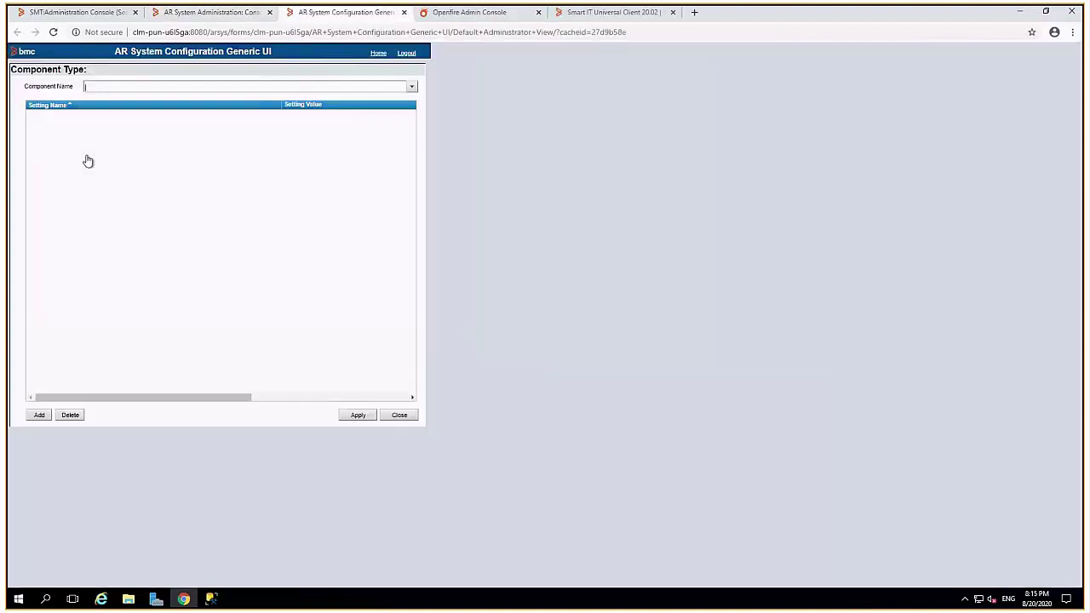
click(412, 89)
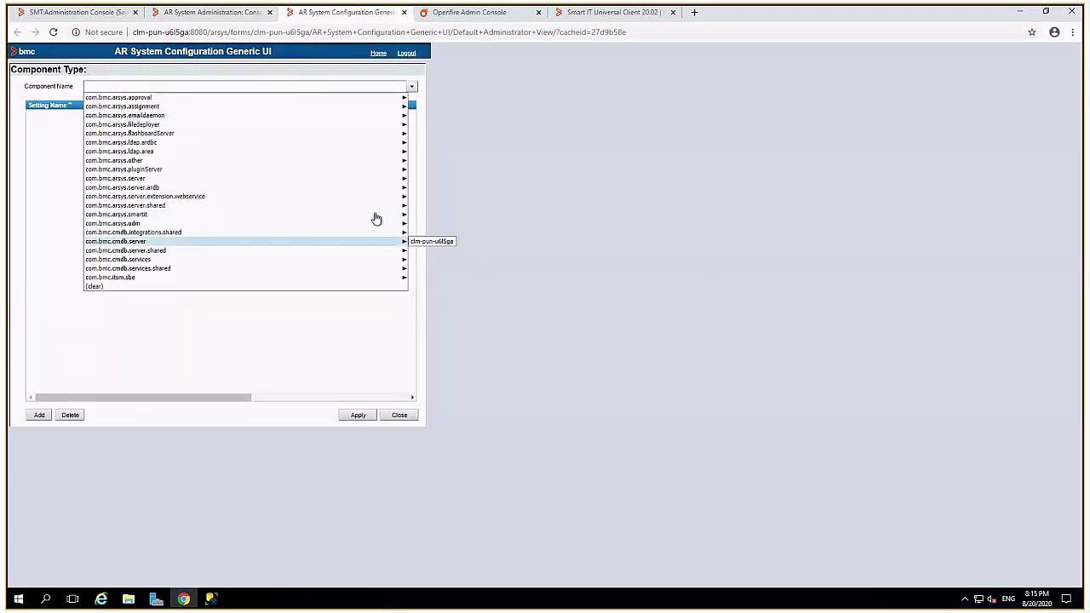
mouse_move(375, 209)
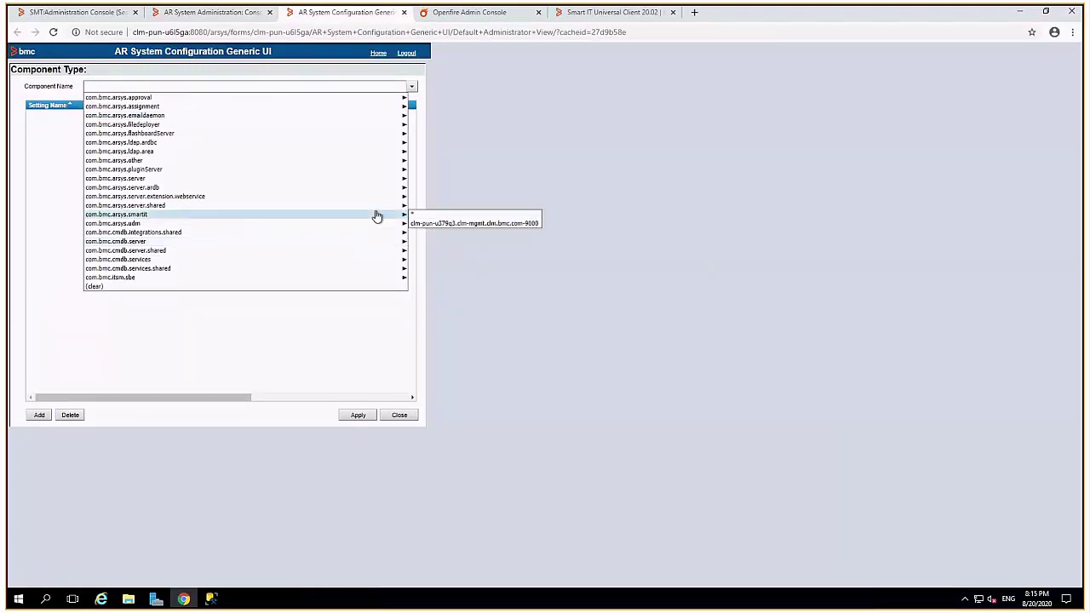
click(420, 214)
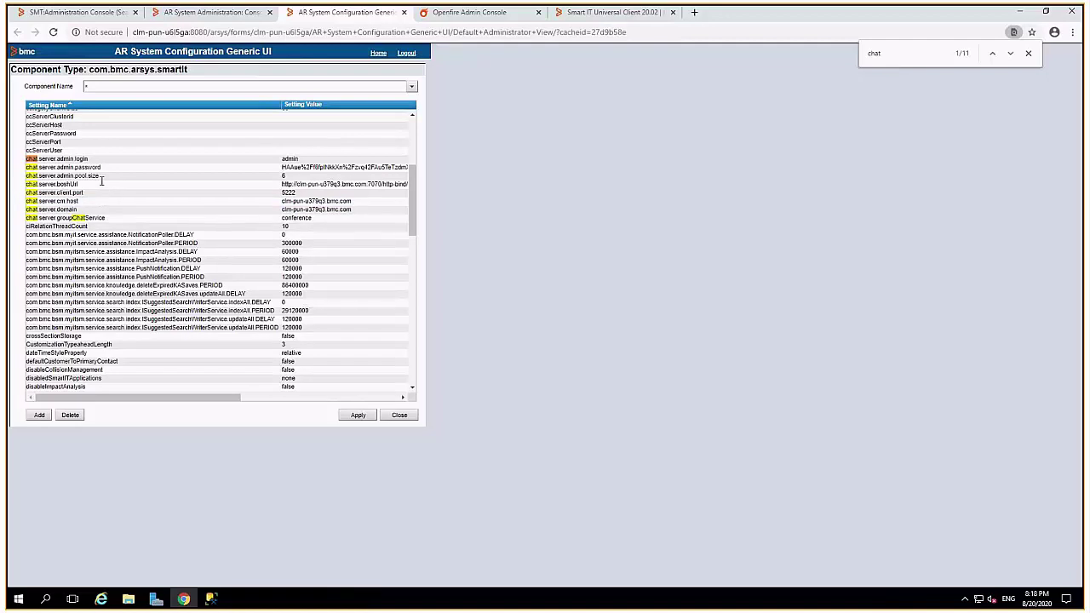
Step: Sign in to Openfire and highlight xmpp.domain and provider.auth.authResource in System Properties
key(ctrl+Tab)
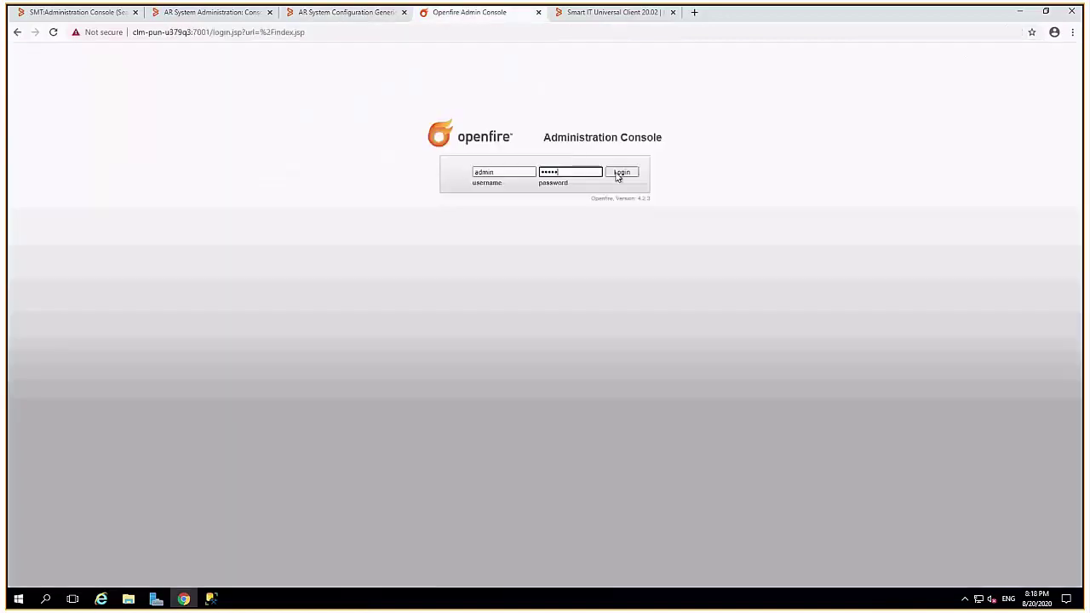
click(623, 174)
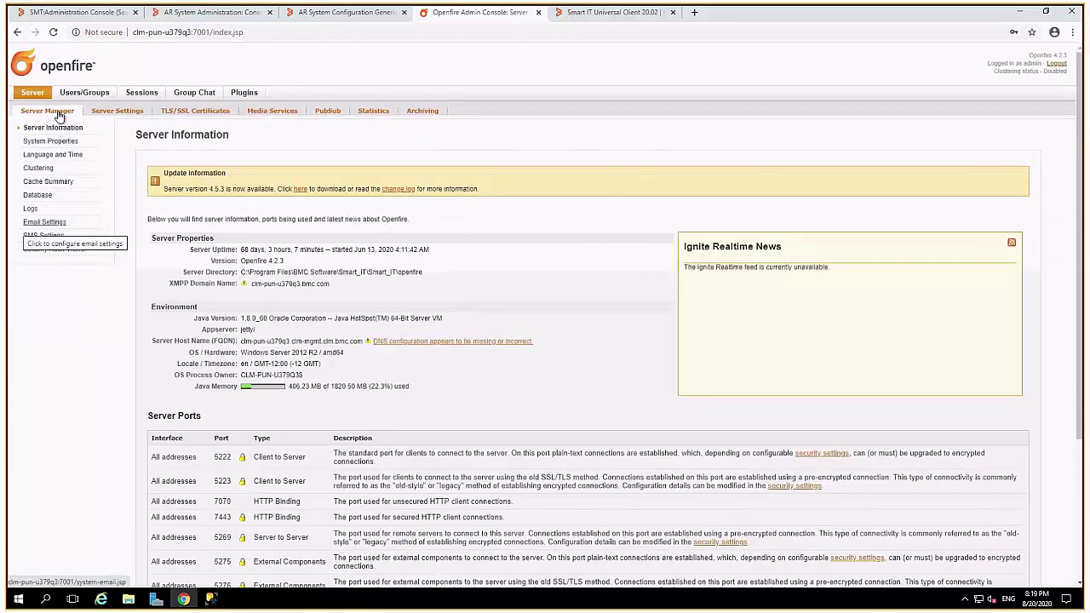
click(52, 141)
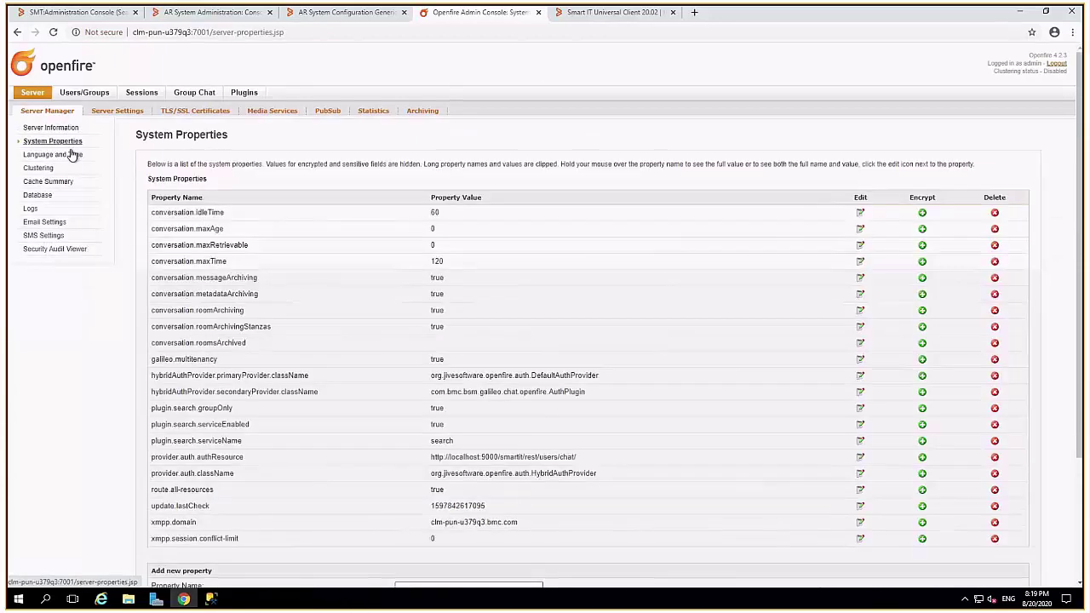
scroll(122, 346, down, 1)
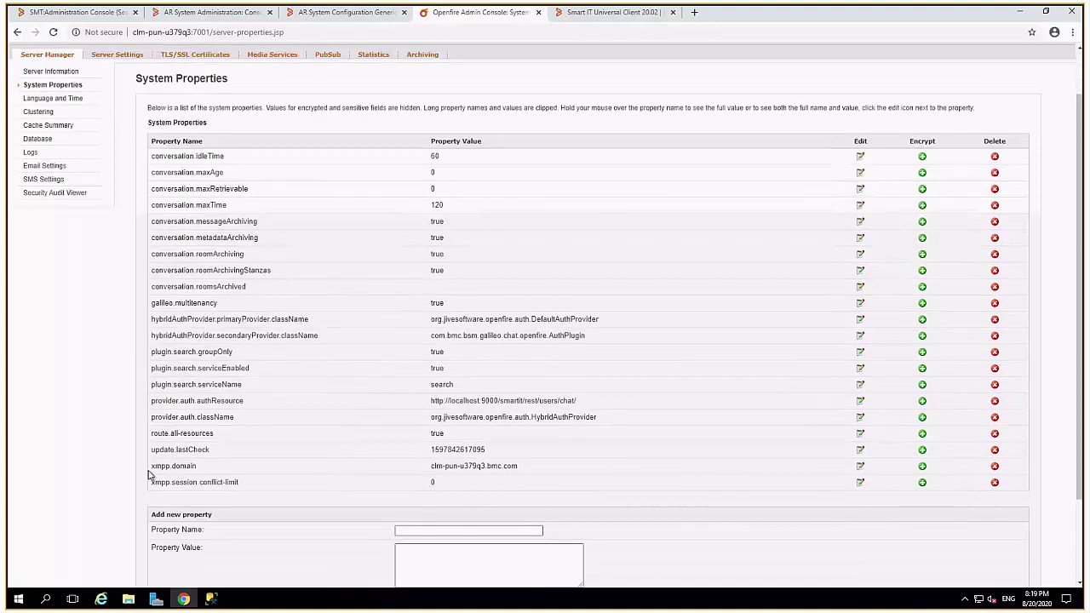
drag(151, 466, 202, 473)
drag(150, 401, 253, 406)
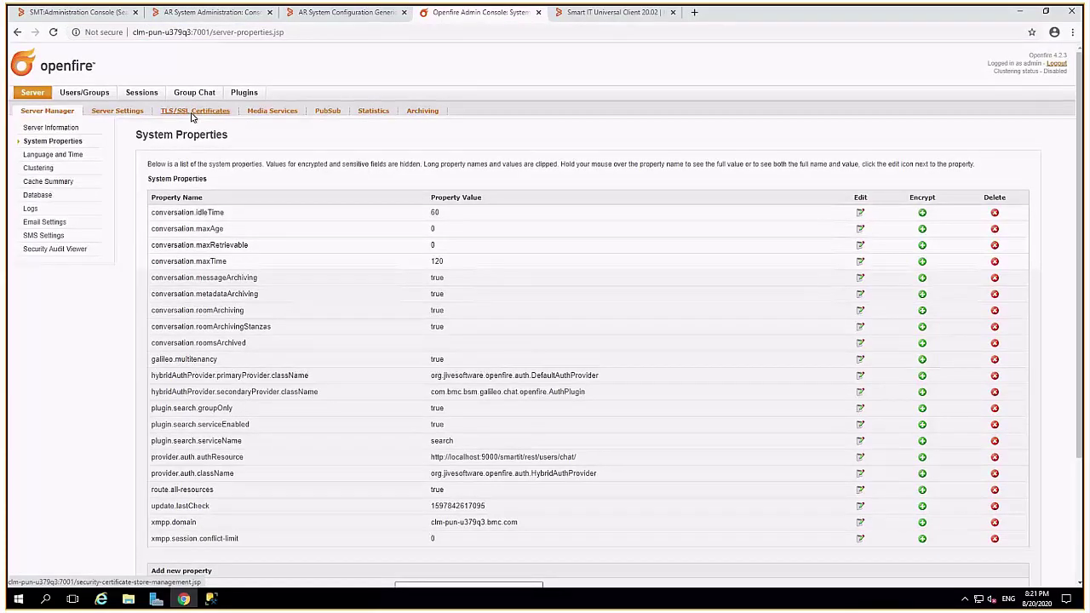
Step: View Openfire's TLS/SSL certificate stores, then switch to the Java jre1.8.0_60 lib\security folder
click(193, 116)
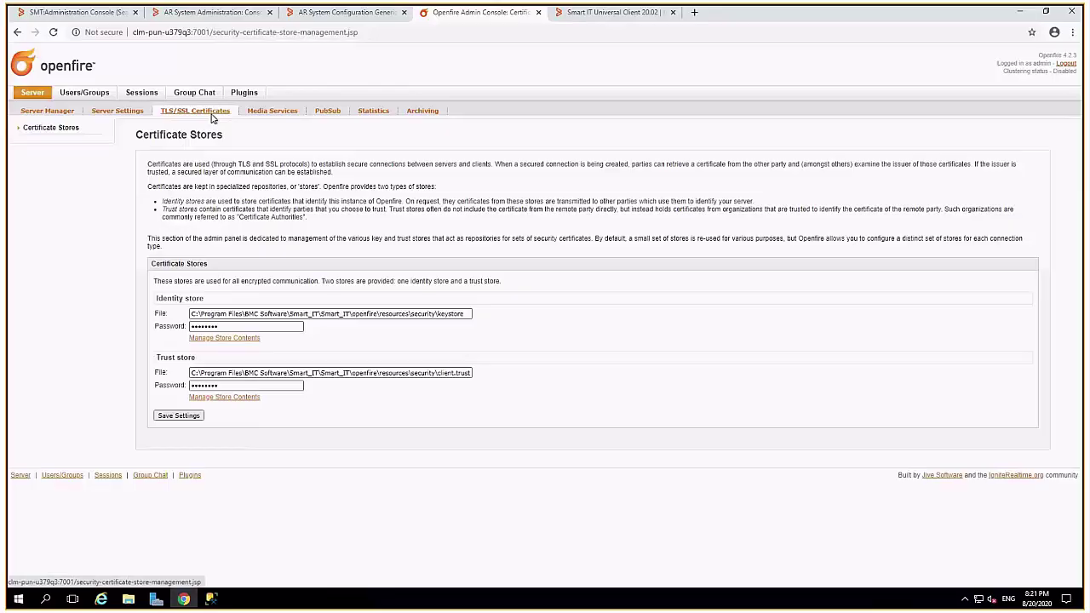
key(alt+Tab)
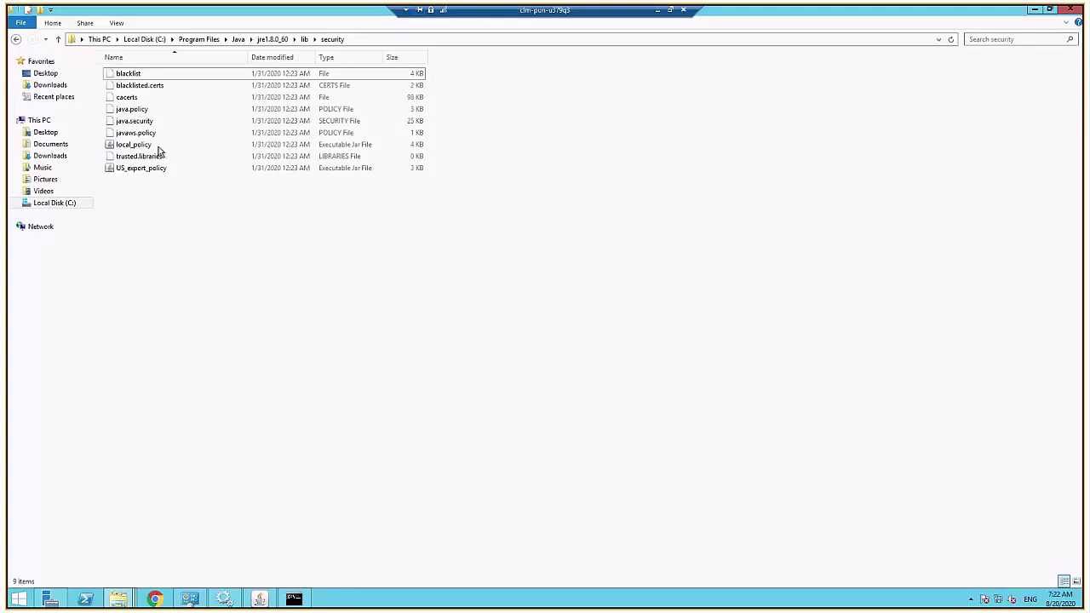
Step: Select the cacerts file, then bring up the Tomcat conf\Catalina\localhost folder
click(117, 100)
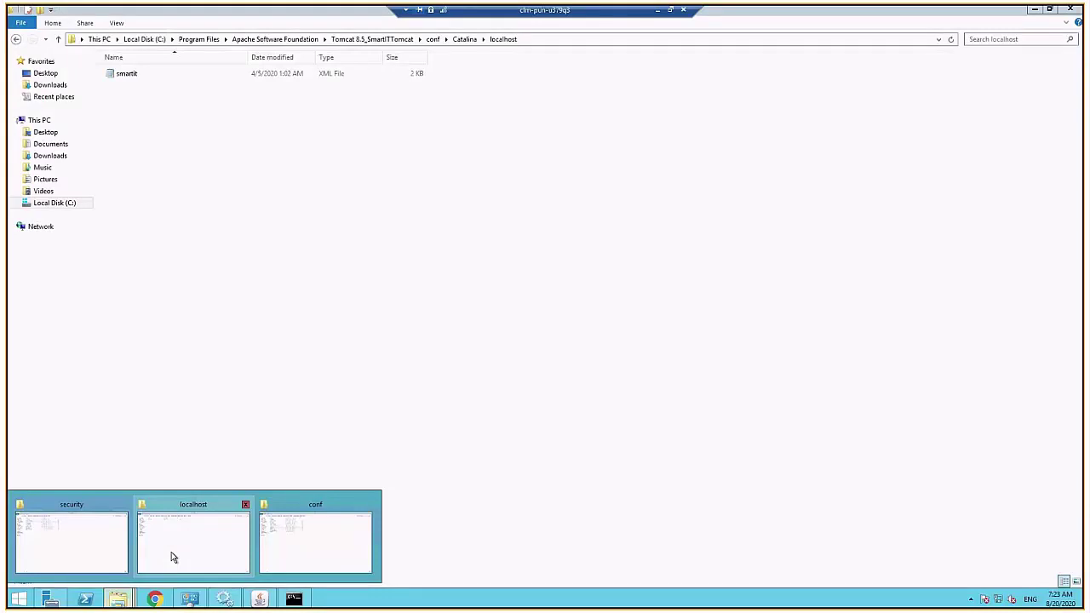
click(171, 552)
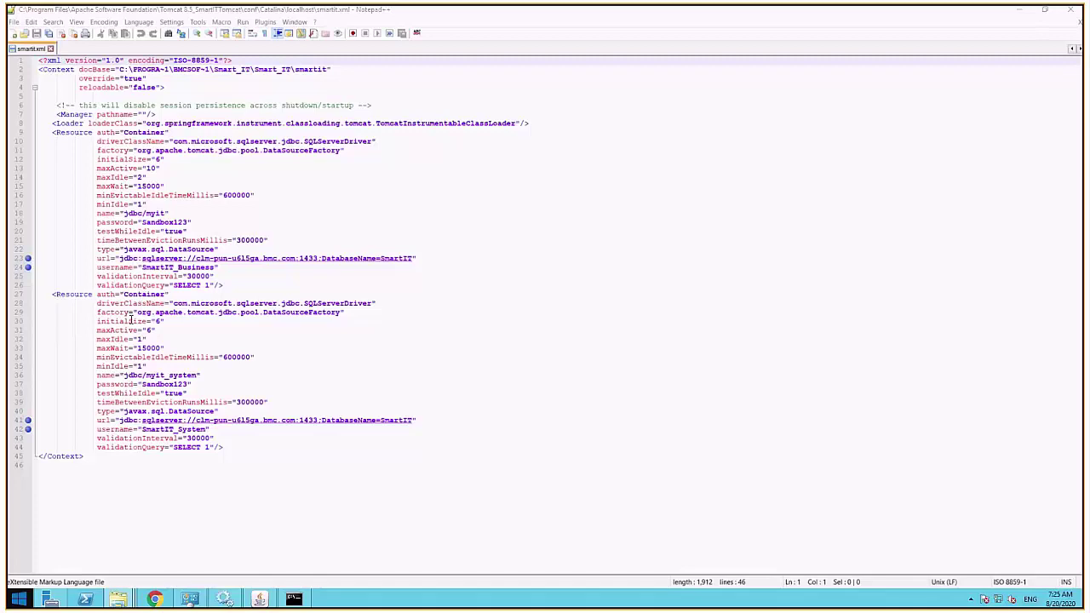
Step: After checking both smartit.xml JDBC url lines, bring up the open Explorer windows
click(119, 599)
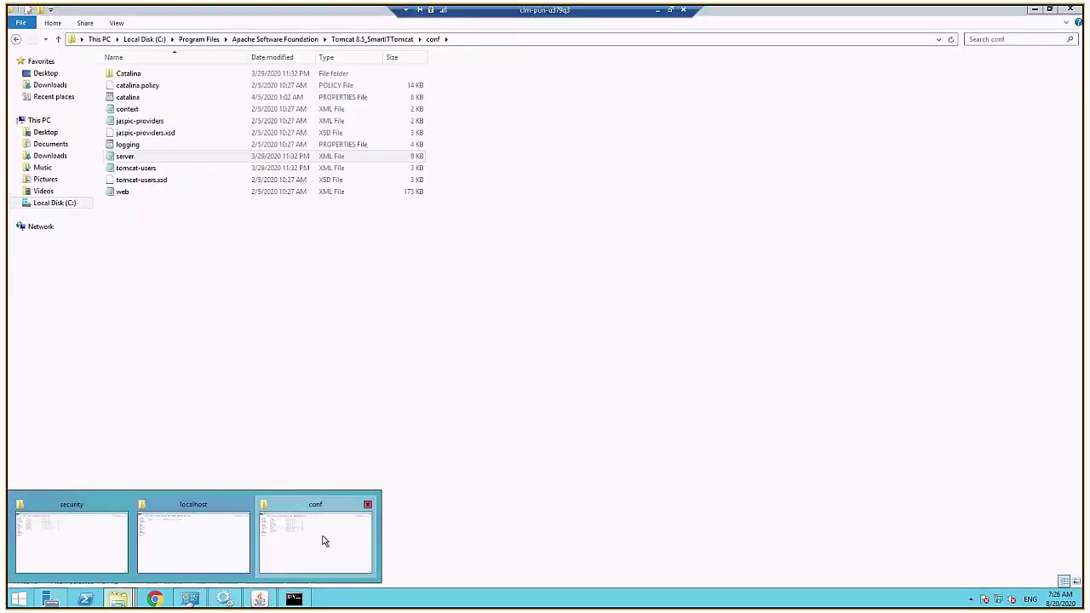
Step: Switch to the Tomcat 8.5_SmartITTomcat conf folder containing server.xml
click(324, 542)
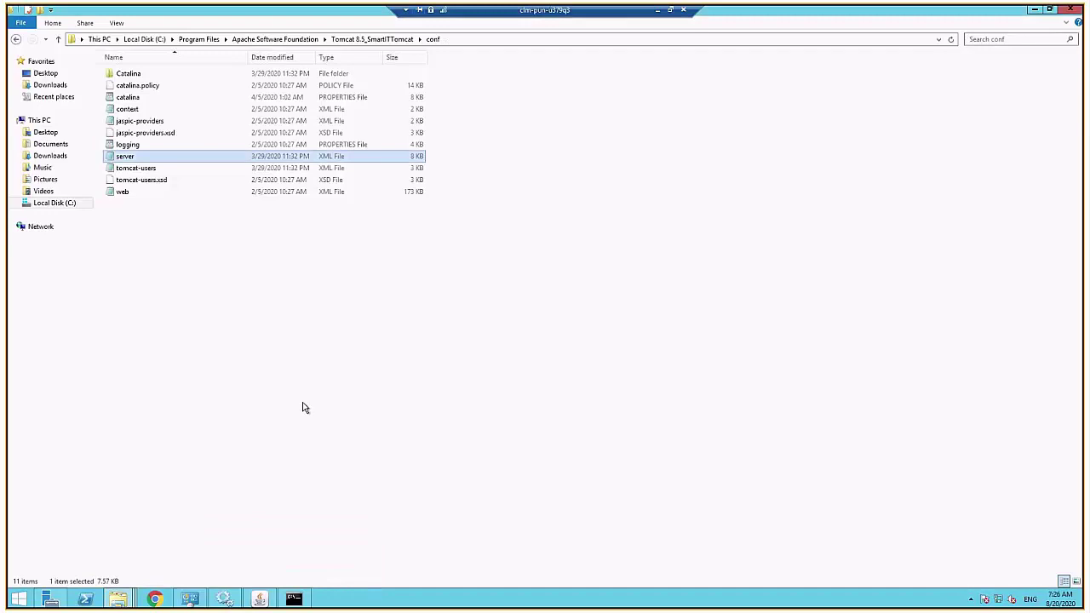